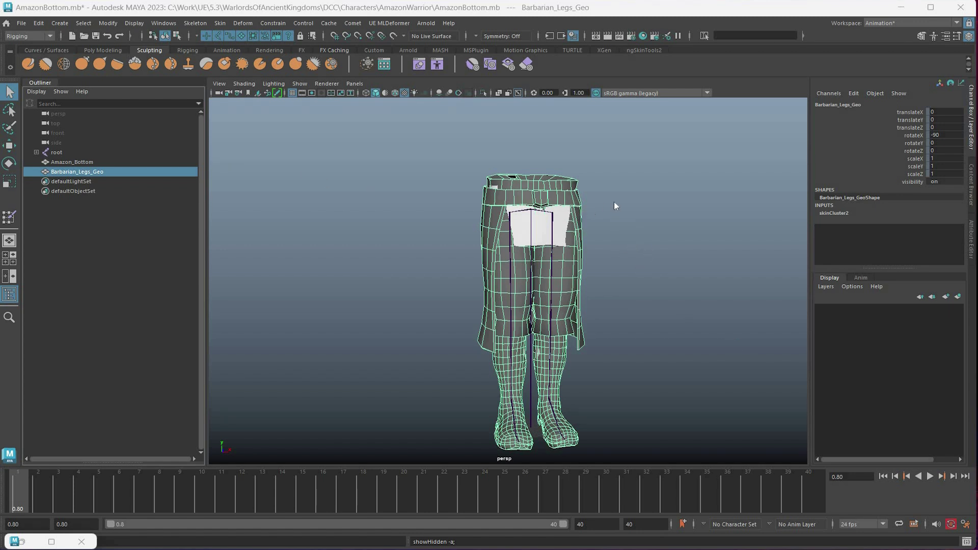
# Preview the animation briefly on Barbarian_Legs_Geo and hide that mesh
pyautogui.moveTo(613, 202)
pyautogui.mouseDown(button='right')
pyautogui.moveTo(630, 222)
pyautogui.moveTo(628, 208)
pyautogui.mouseUp(button='right')
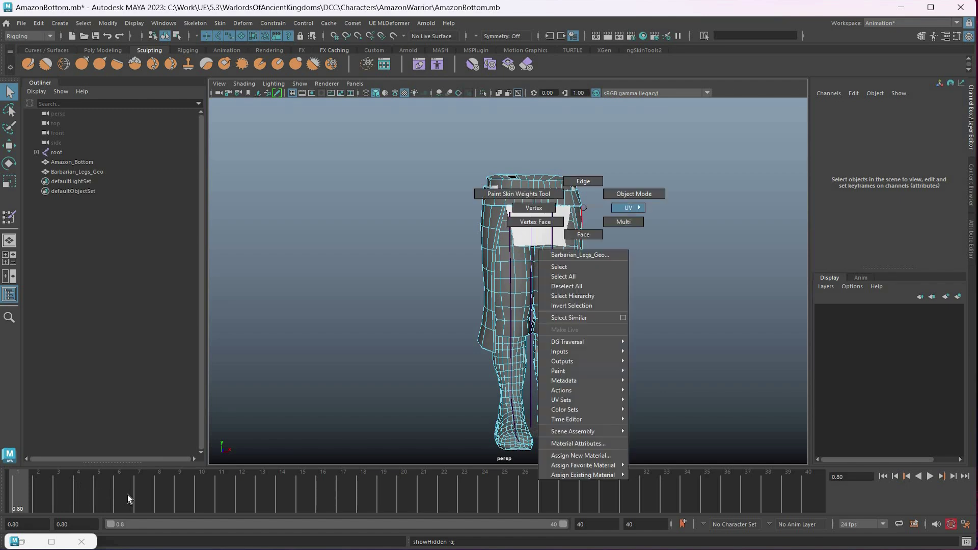
pyautogui.click(77, 171)
pyautogui.hotkey('alt', 'v')
pyautogui.hotkey('alt', 'v')
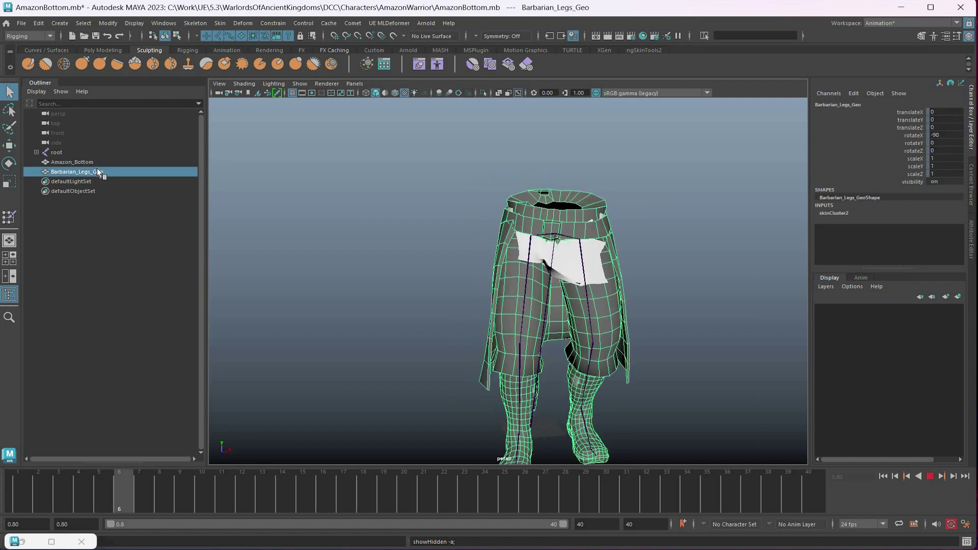
pyautogui.click(122, 244)
pyautogui.click(611, 260)
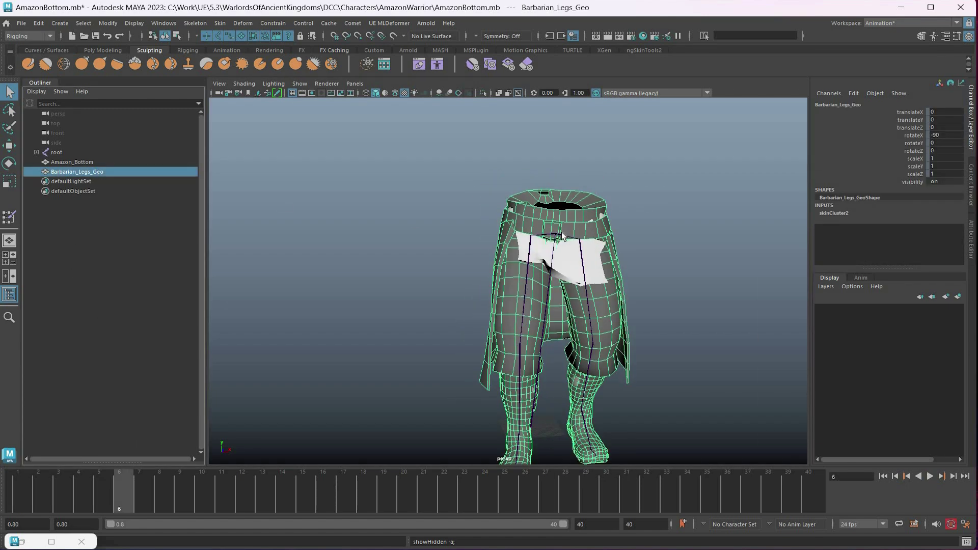
pyautogui.hotkey('ctrl', 'h')
# Select Amazon_Bottom and play the animation, examining from front and back how the legs and loincloth deform
pyautogui.keyDown('alt'); pyautogui.moveTo(602, 304); pyautogui.dragTo(489, 316); pyautogui.keyUp('alt')
pyautogui.click(479, 319)
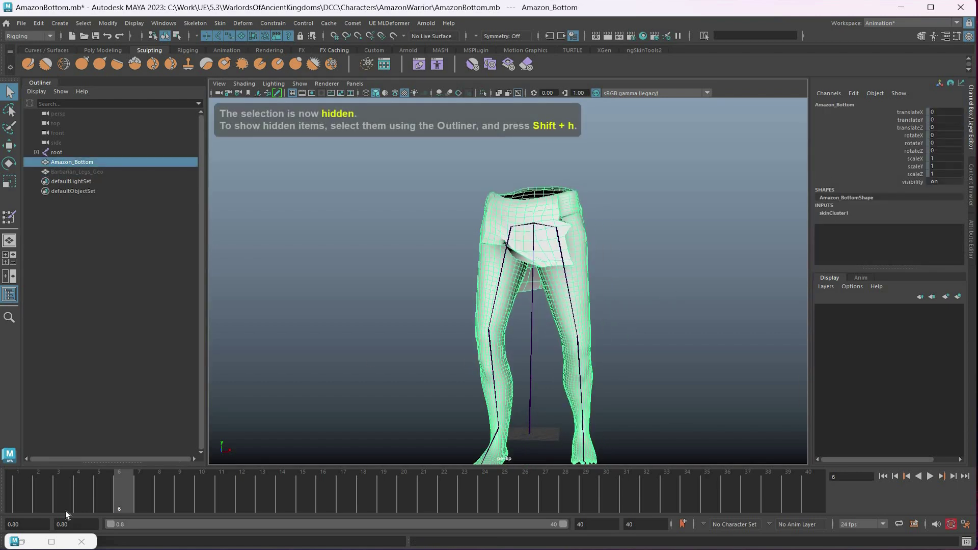
pyautogui.keyDown('alt'); pyautogui.moveTo(137, 483); pyautogui.dragTo(356, 490); pyautogui.keyUp('alt')
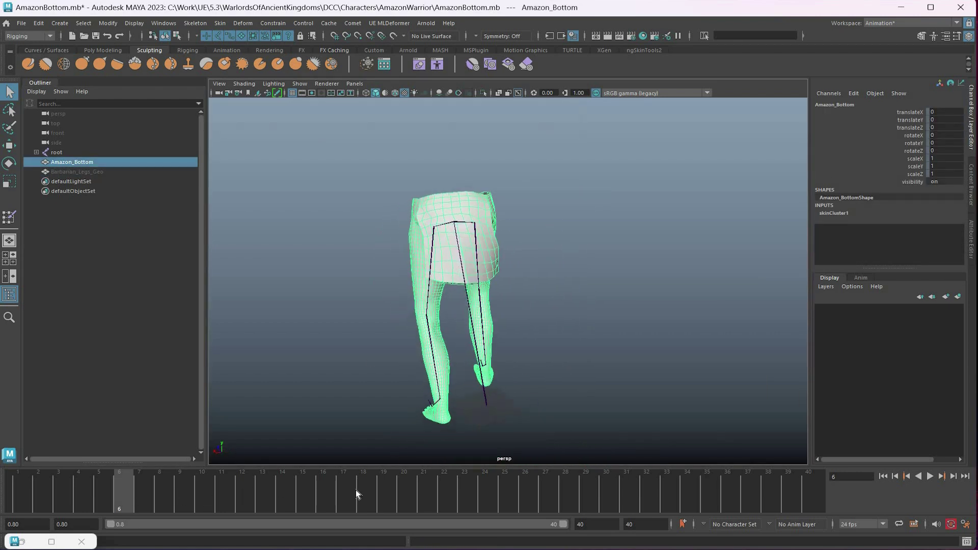
pyautogui.hotkey('alt', 'v')
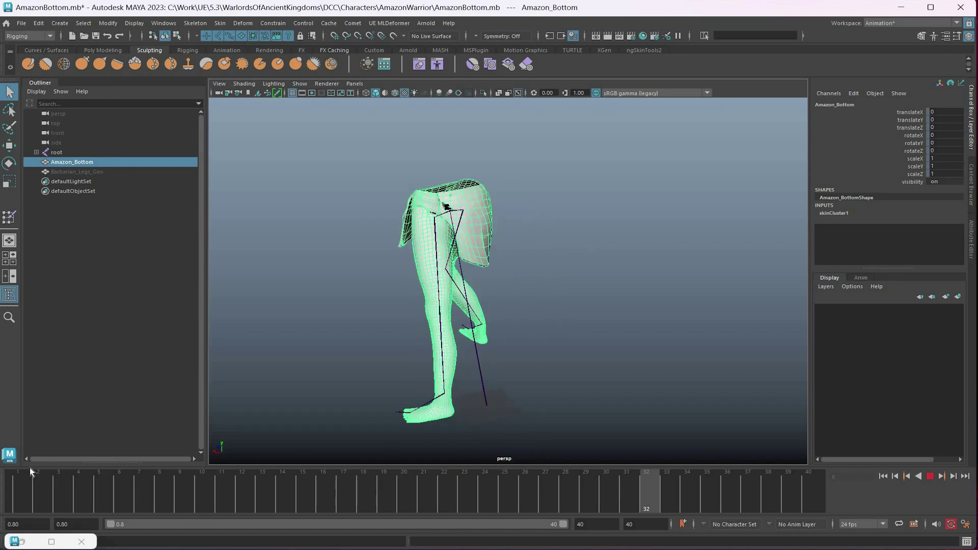
pyautogui.moveTo(336, 364)
pyautogui.keyDown('alt'); pyautogui.mouseDown()
pyautogui.moveTo(502, 365)
pyautogui.moveTo(495, 382)
pyautogui.mouseUp(); pyautogui.keyUp('alt')
pyautogui.hotkey('alt', 'v')
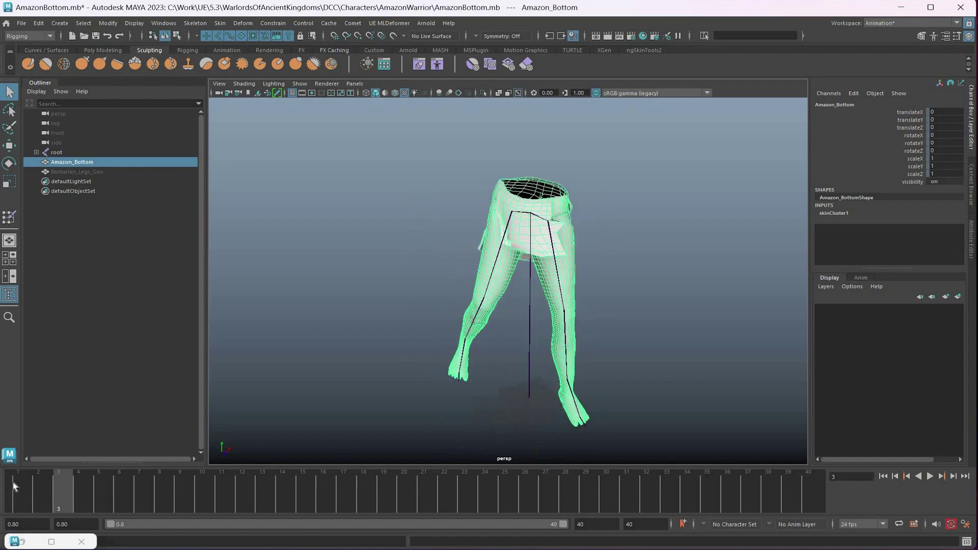
# Return to the first frame and apply a Delta Mush deformer to Amazon_Bottom
pyautogui.scroll(5, 634, 194)
pyautogui.hotkey('shift', 'alt', 'v')
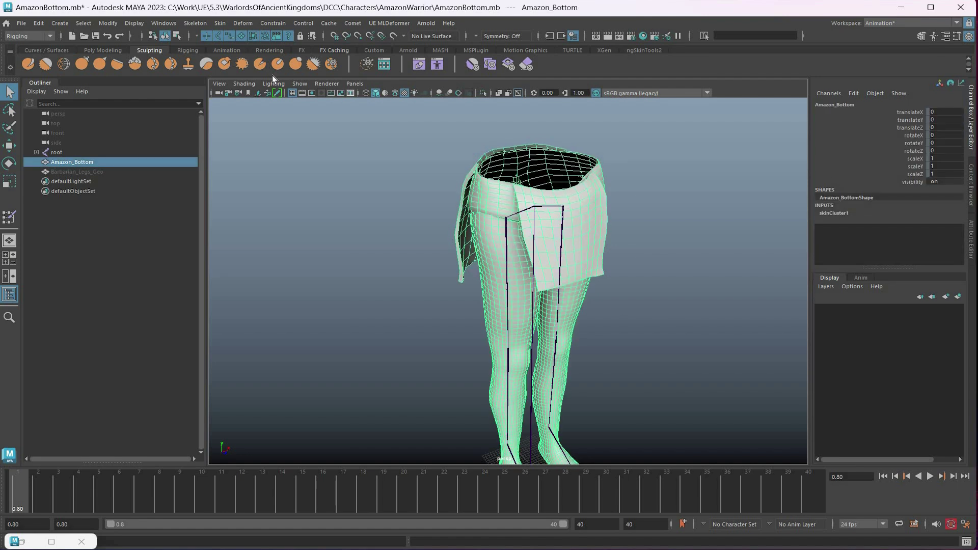
pyautogui.click(244, 23)
pyautogui.click(265, 79)
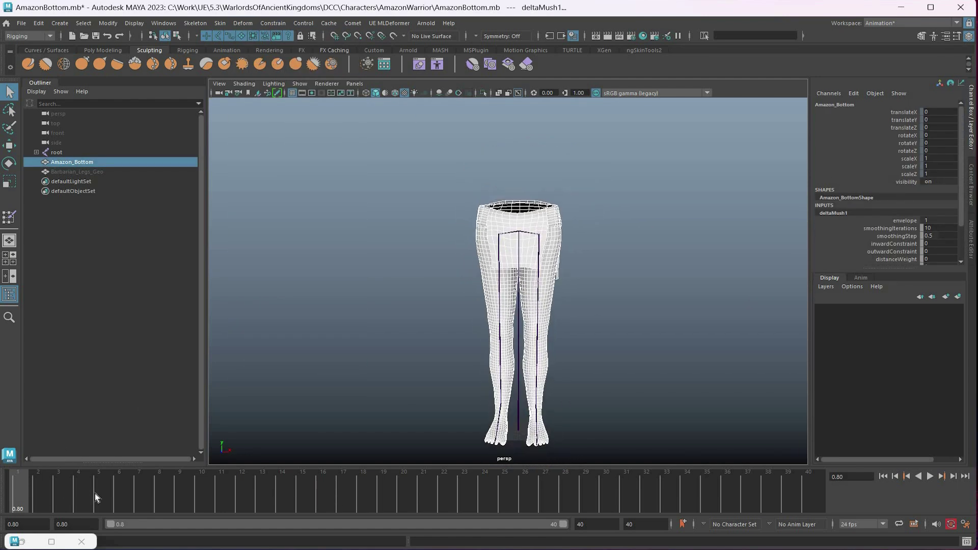
# Play the animation and examine how the Delta Mush deformer affects the cloth and leg deformation of Amazon_Bottom
pyautogui.hotkey('alt', 'v')
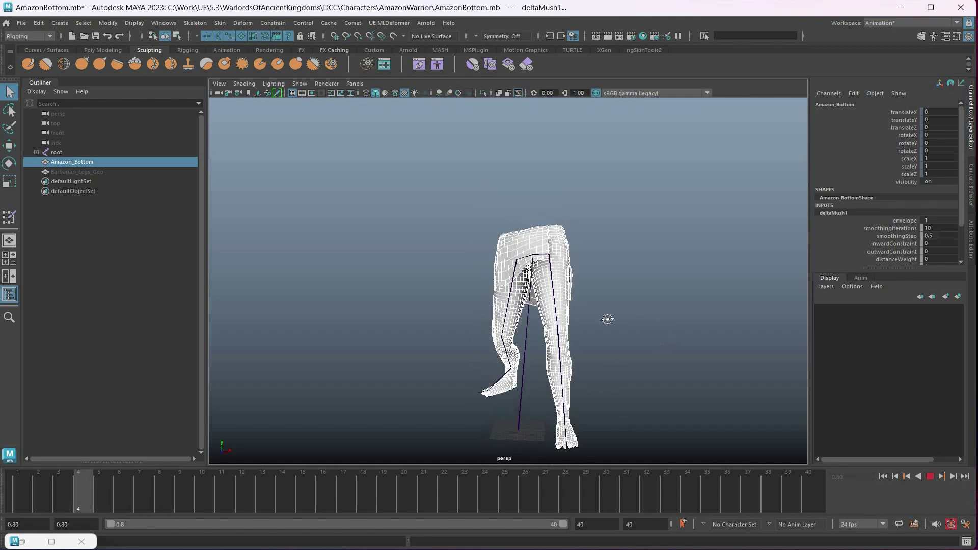
pyautogui.click(159, 480)
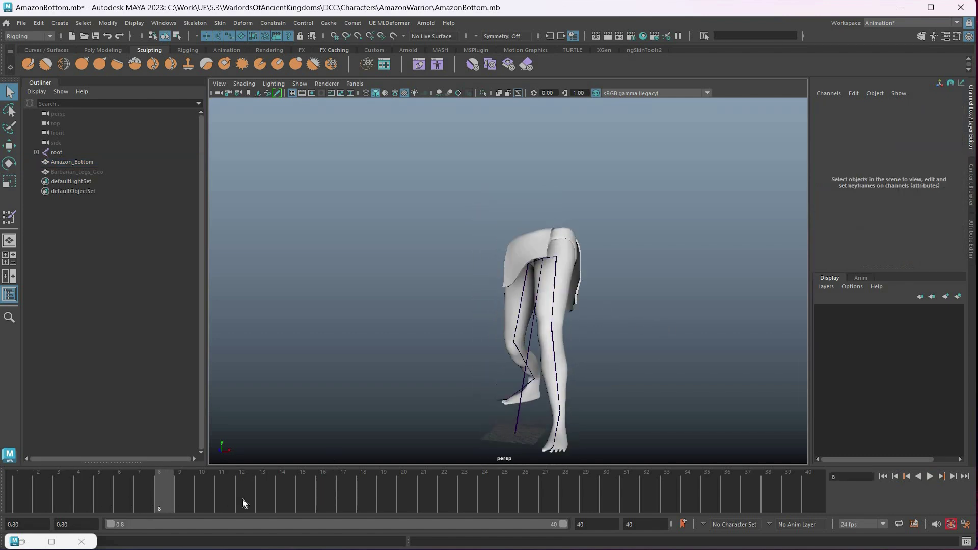
pyautogui.hotkey('alt', 'v')
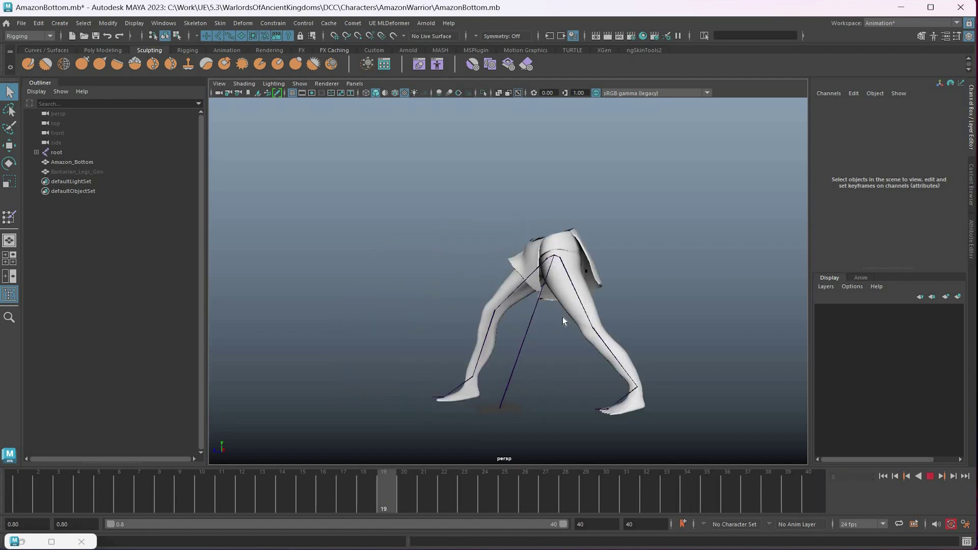
pyautogui.hotkey('alt', 'shift', 'v')
pyautogui.keyDown('alt'); pyautogui.moveTo(579, 264); pyautogui.dragTo(607, 285); pyautogui.keyUp('alt')
pyautogui.scroll(3, 606, 283)
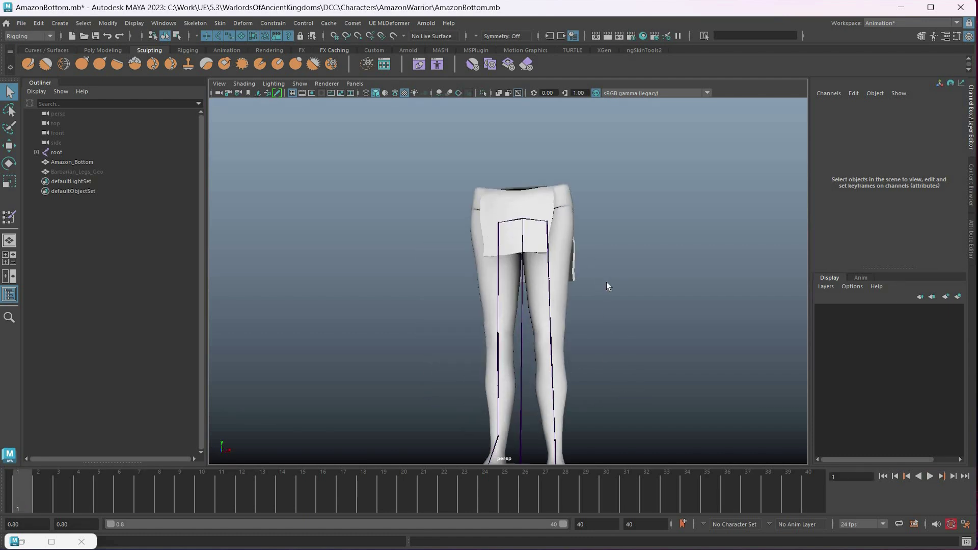
pyautogui.keyDown('alt'); pyautogui.moveTo(606, 283); pyautogui.dragTo(610, 333, button='middle'); pyautogui.keyUp('alt')
pyautogui.scroll(3, 610, 333)
# Open the Bake Deformation to Skin Weights options for Amazon_Bottom and reset the tool's settings
pyautogui.click(489, 234)
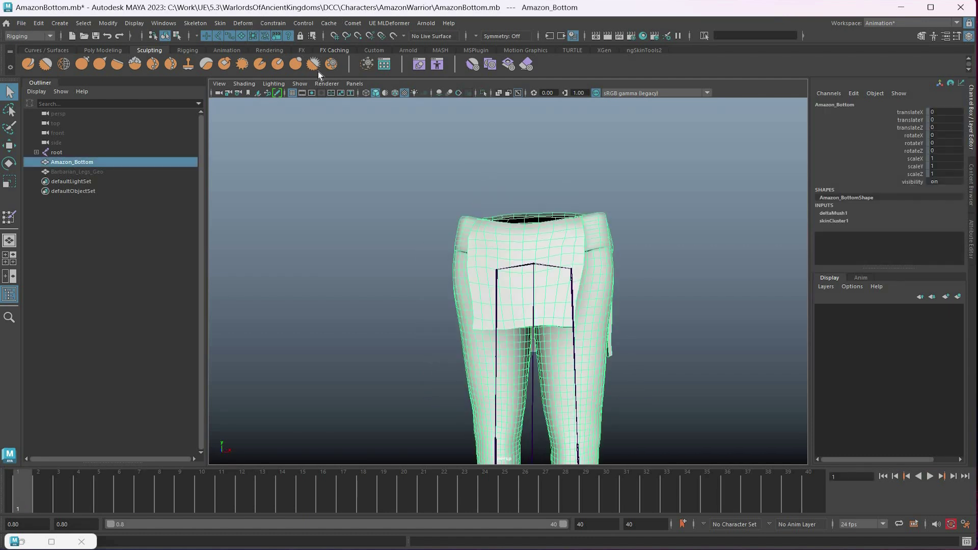
pyautogui.click(252, 26)
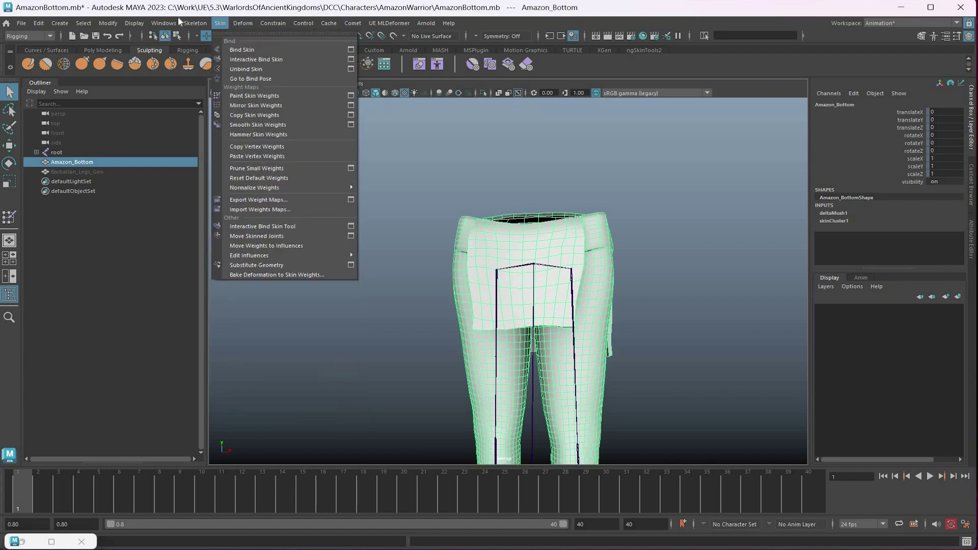
pyautogui.moveTo(195, 23)
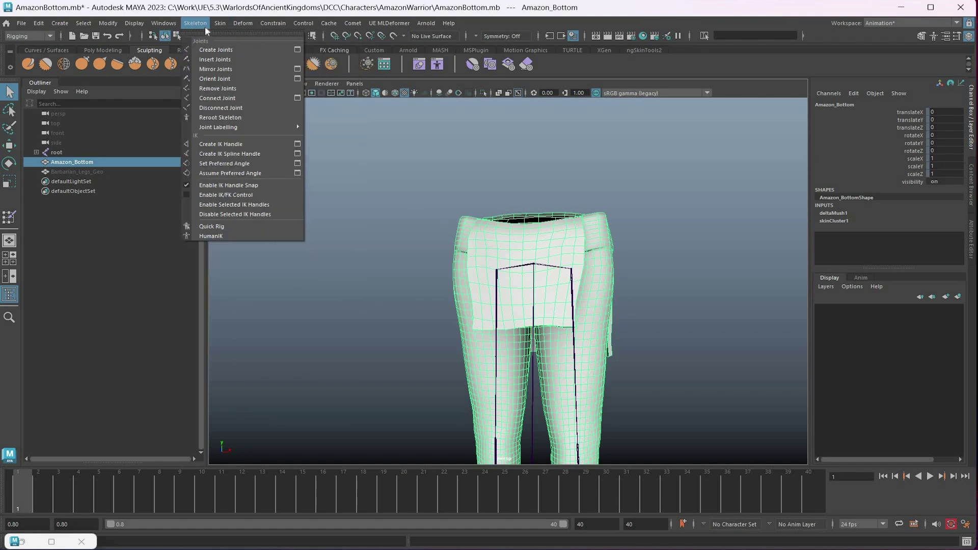
pyautogui.press('Left')
pyautogui.press('Right')
pyautogui.press('Right')
pyautogui.press('Down')
pyautogui.press('Down')
pyautogui.press('Down')
pyautogui.press('Down')
pyautogui.press('Down')
pyautogui.press('Down')
pyautogui.press('Down')
pyautogui.press('Down')
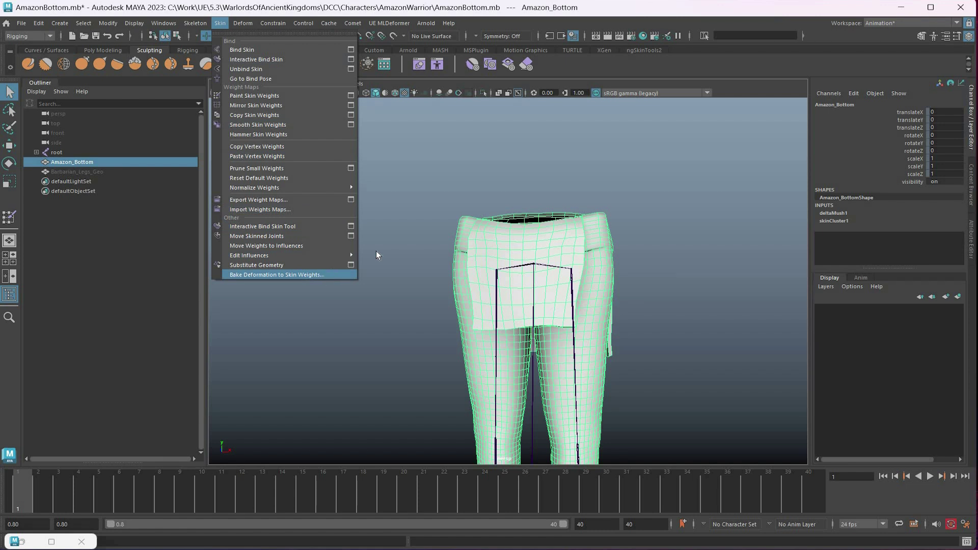
pyautogui.press('Return')
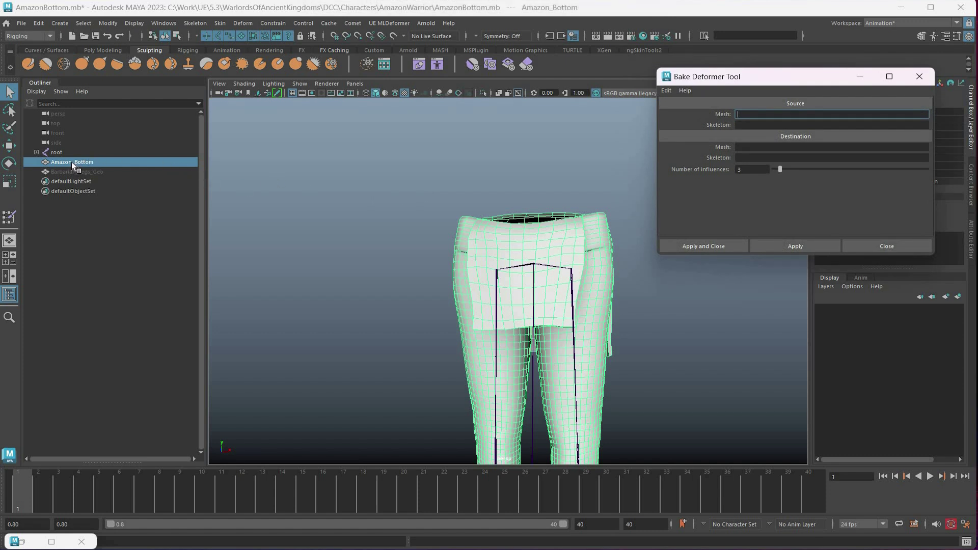
pyautogui.click(666, 90)
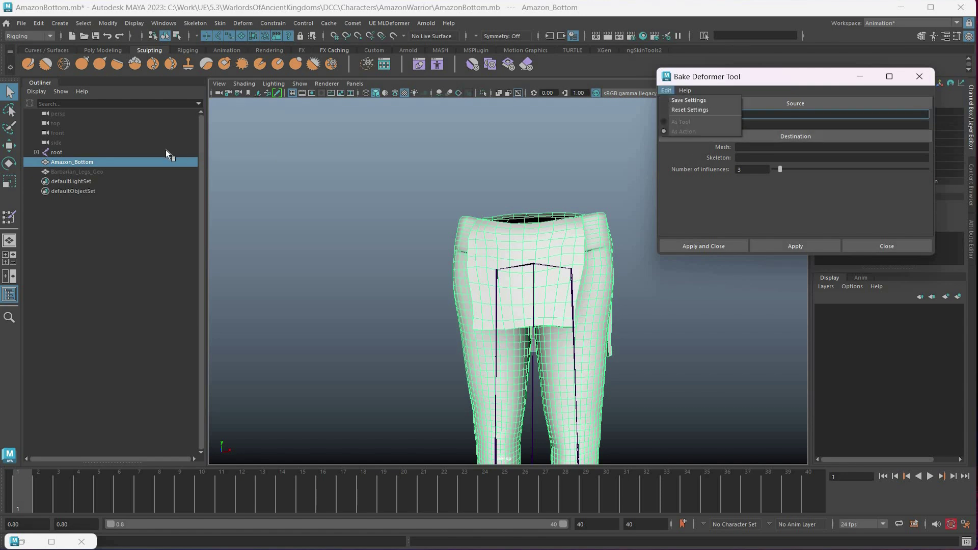
pyautogui.click(691, 110)
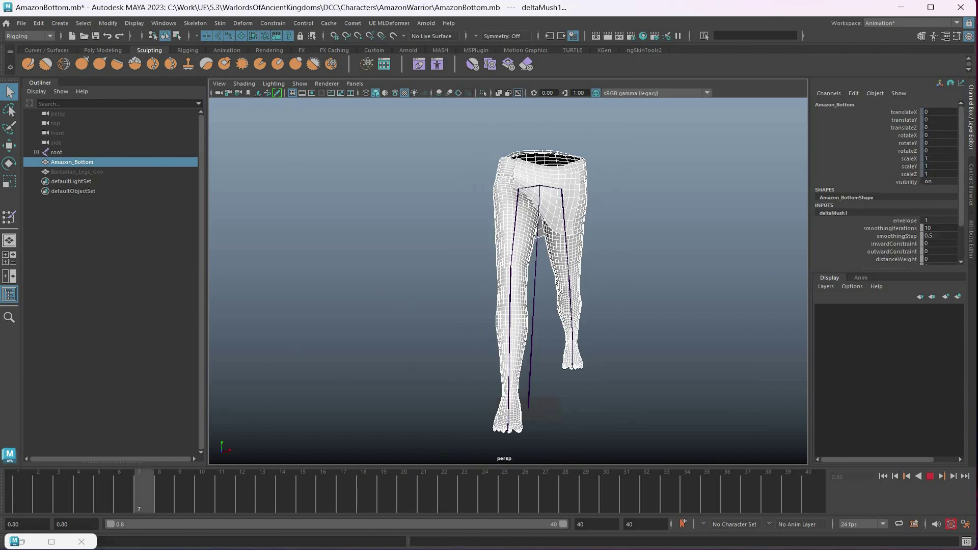
# Stop the playback and set the scene's frame rate to 30 fps
pyautogui.press('Escape')
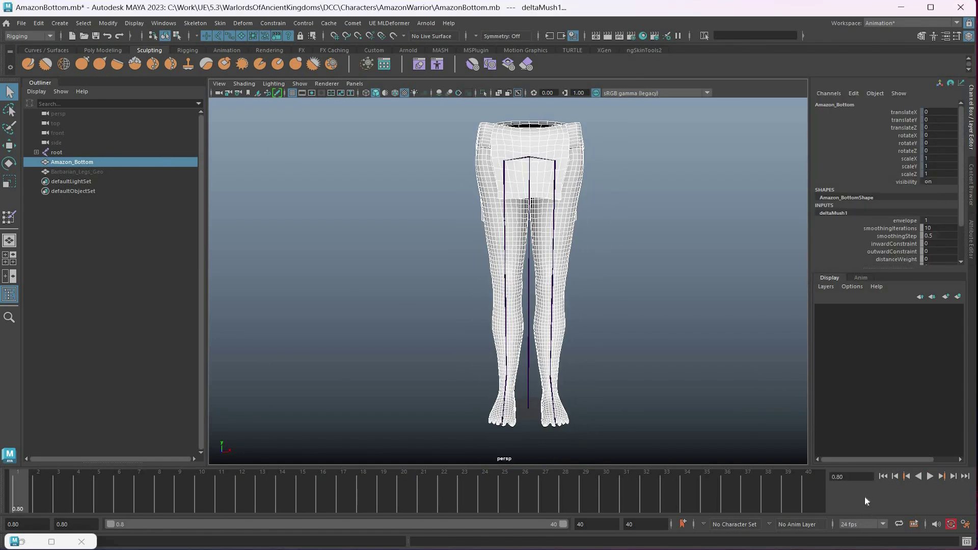
pyautogui.click(861, 524)
pyautogui.scroll(-2, 862, 494)
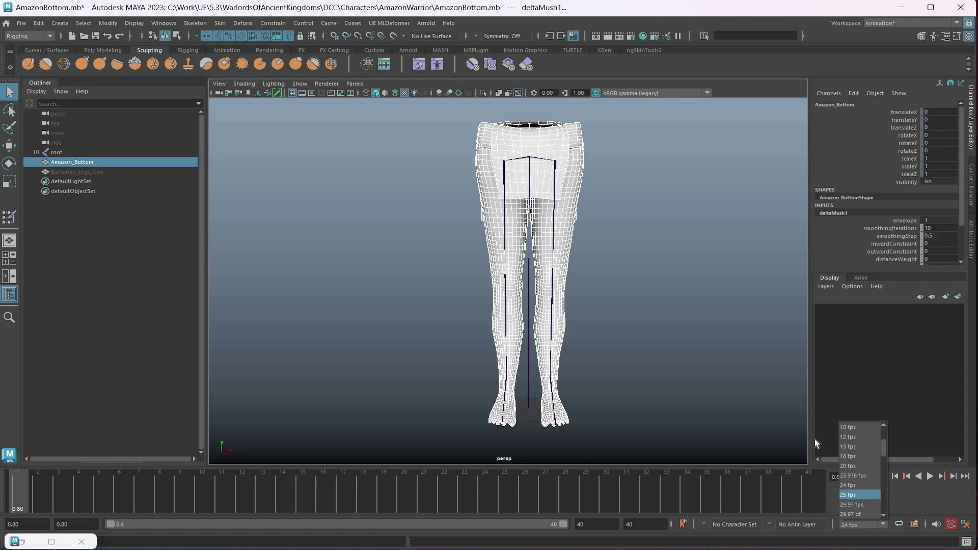
pyautogui.press('Down')
pyautogui.press('Down')
pyautogui.press('Down')
pyautogui.press('Return')
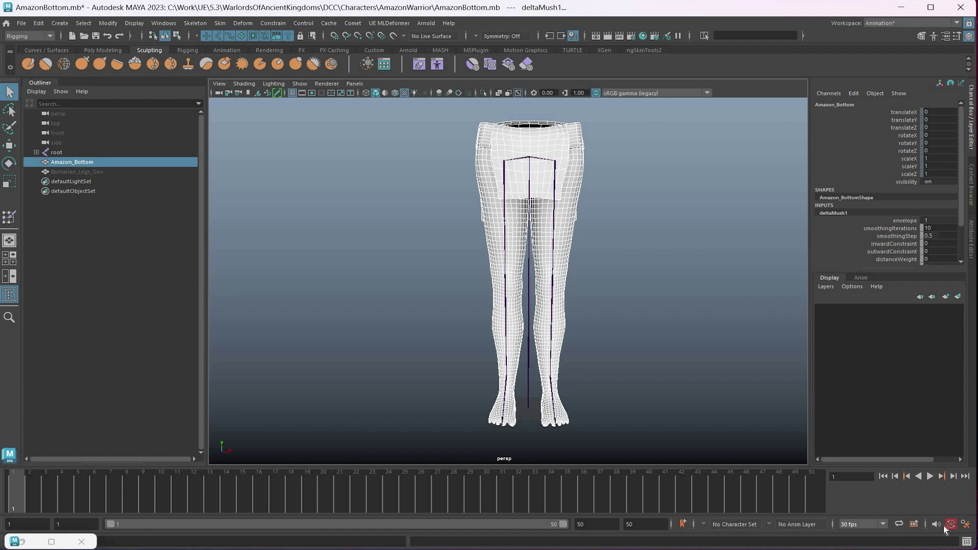
# Turn off auto keyframing and delete the animation keys of all objects over the entire time range
pyautogui.press('Up')
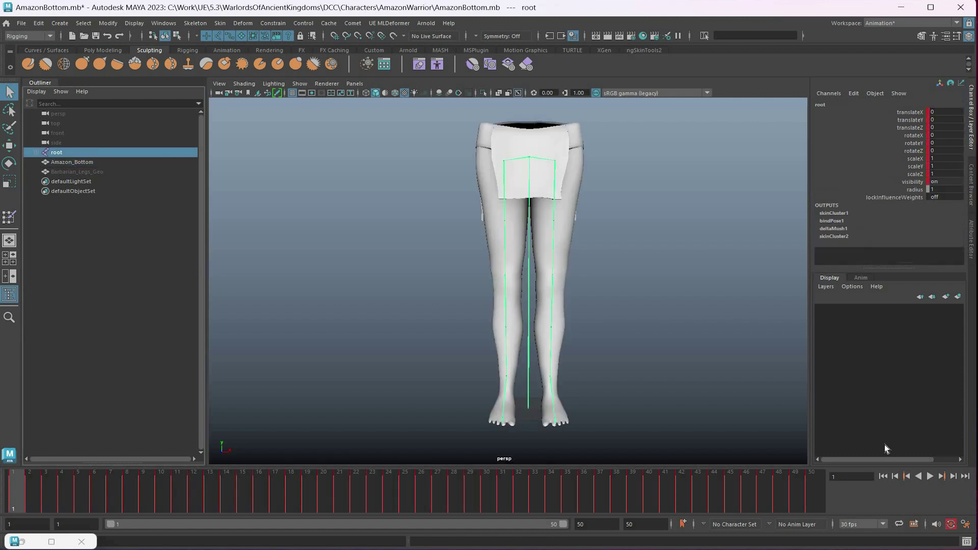
pyautogui.click(950, 525)
pyautogui.click(39, 23)
pyautogui.moveTo(102, 113)
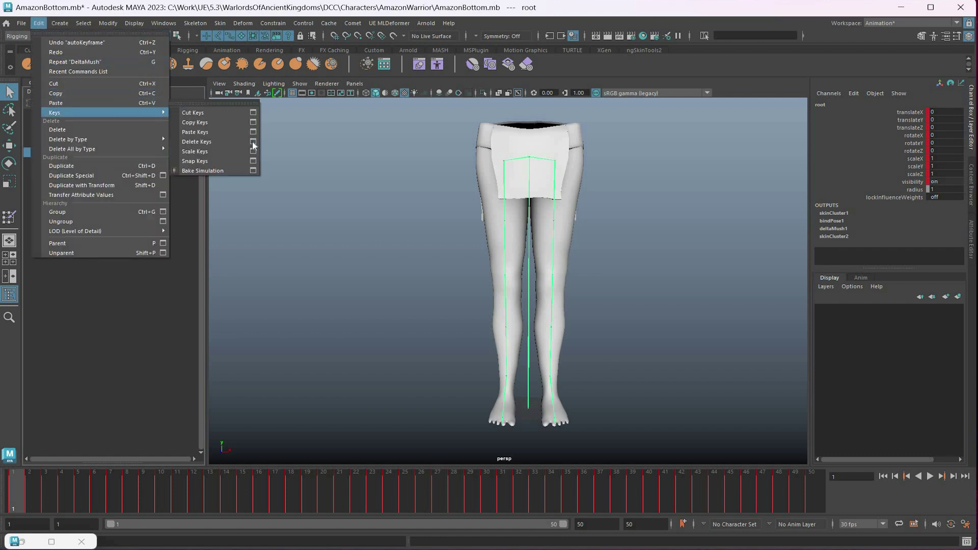
pyautogui.press('Down')
pyautogui.press('Down')
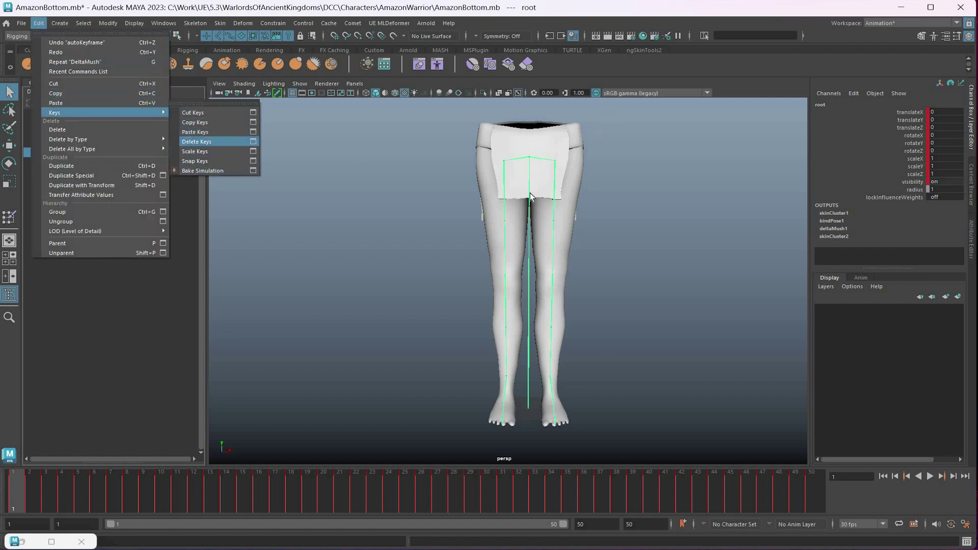
pyautogui.press('Return')
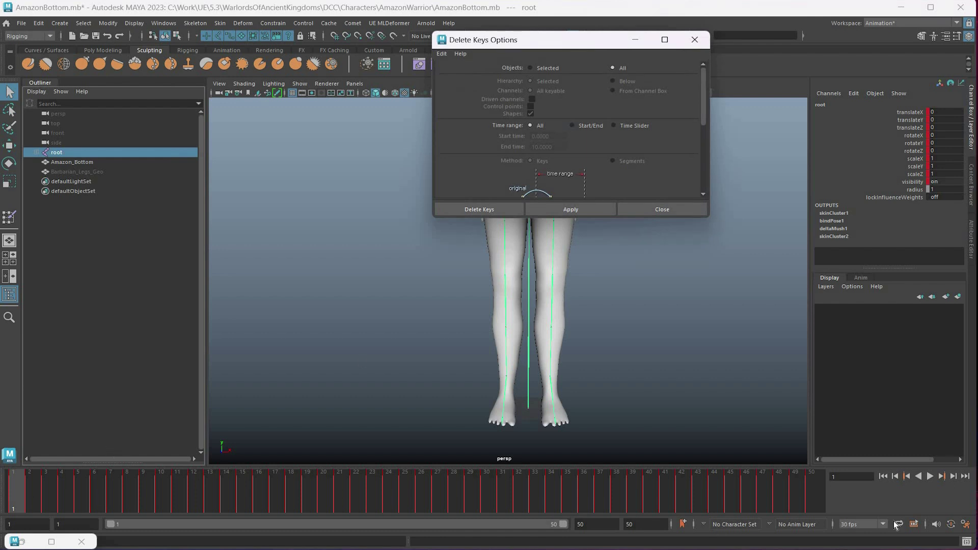
pyautogui.press('Return')
pyautogui.hotkey('alt', 'v')
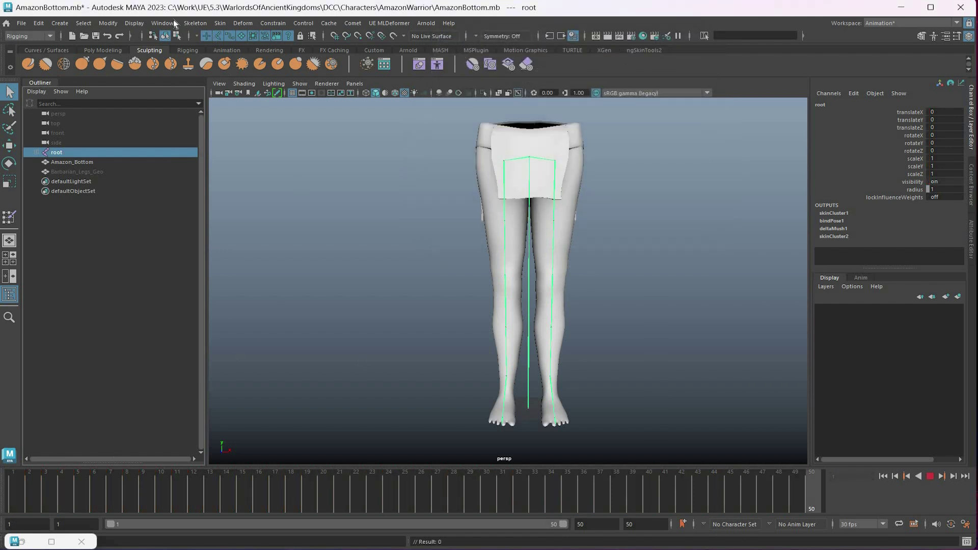
pyautogui.press('Escape')
# Open the Bake Deformation to Skin Weights options and reset the tool's settings, clearing its source and destination
pyautogui.click(164, 23)
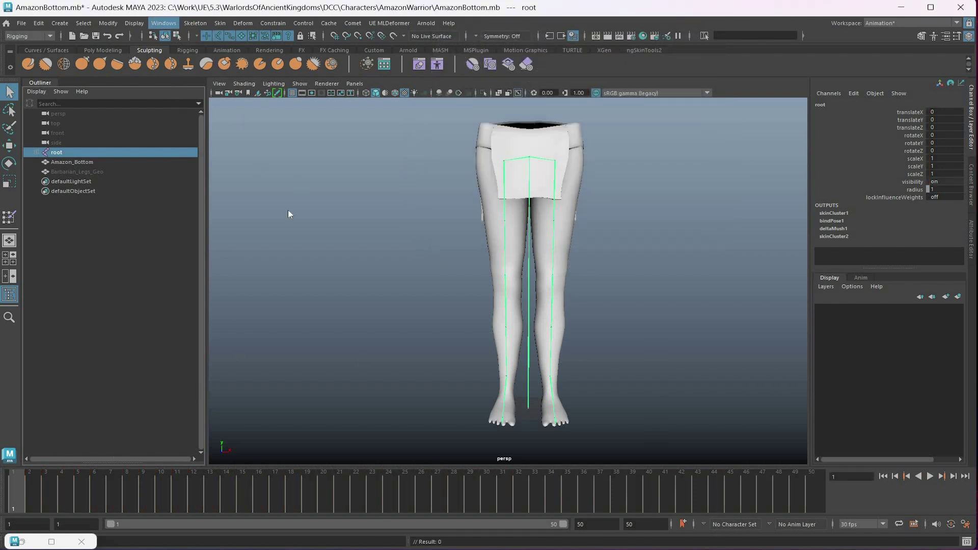
pyautogui.click(220, 23)
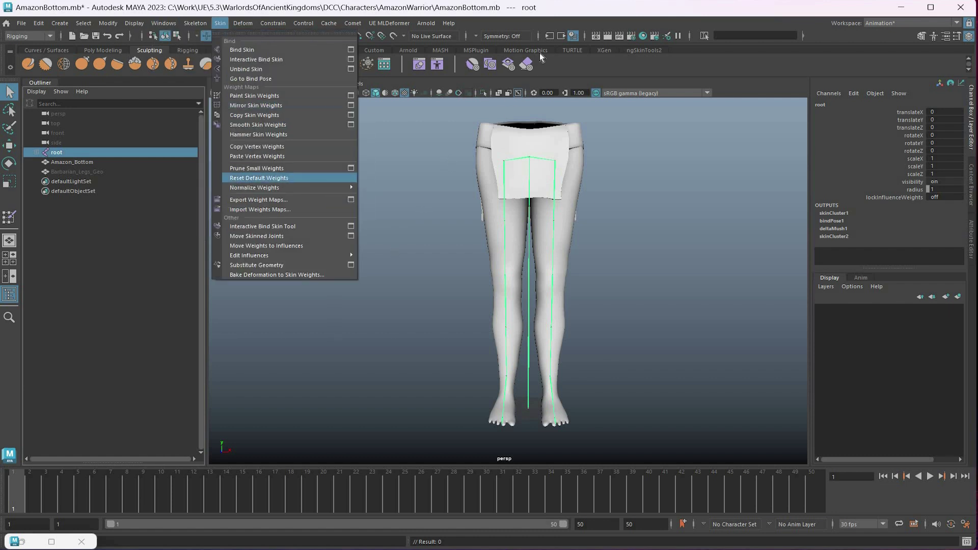
pyautogui.click(276, 275)
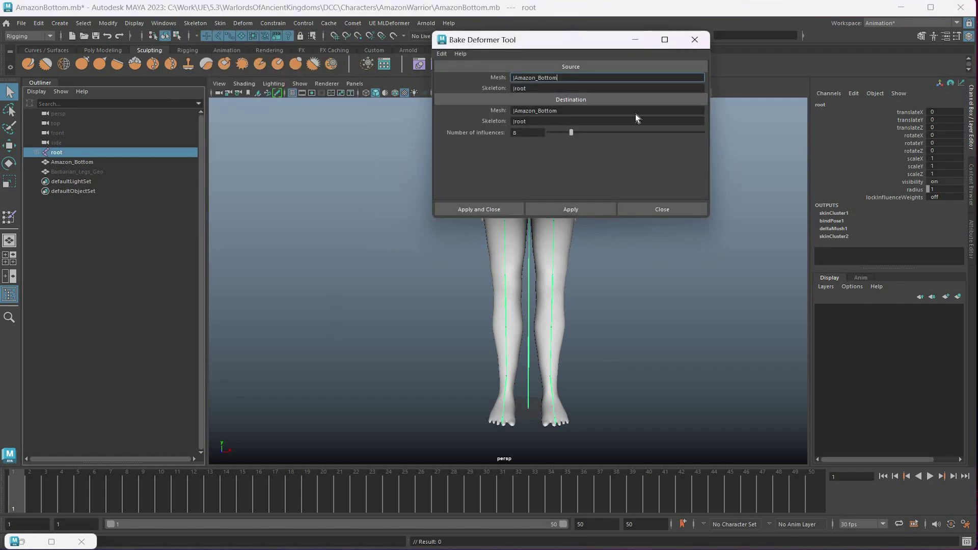
pyautogui.moveTo(636, 40); pyautogui.dragTo(823, 99)
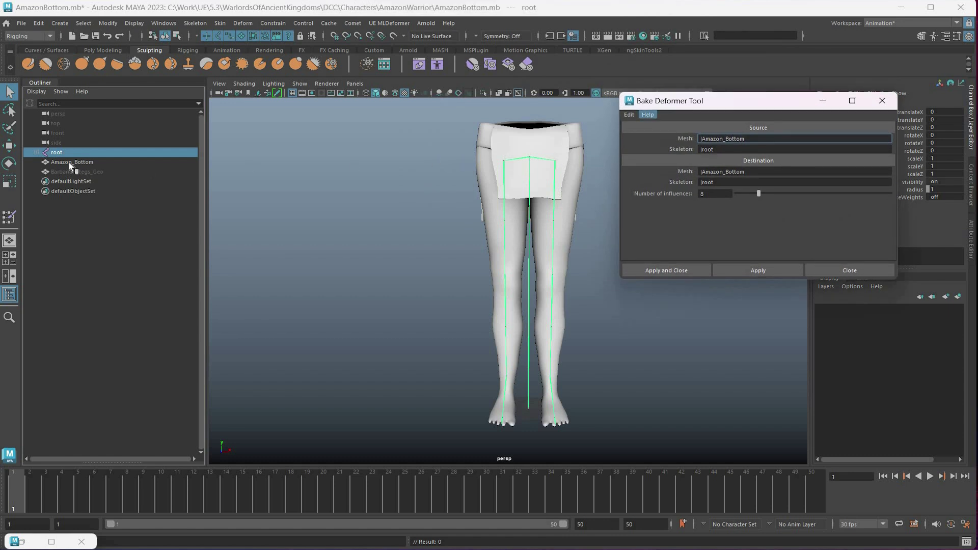
pyautogui.click(629, 114)
pyautogui.click(666, 134)
# Assign Amazon_Bottom as the mesh and root as the skeleton for both the bake source and destination
pyautogui.moveTo(69, 162); pyautogui.dragTo(710, 139, button='middle')
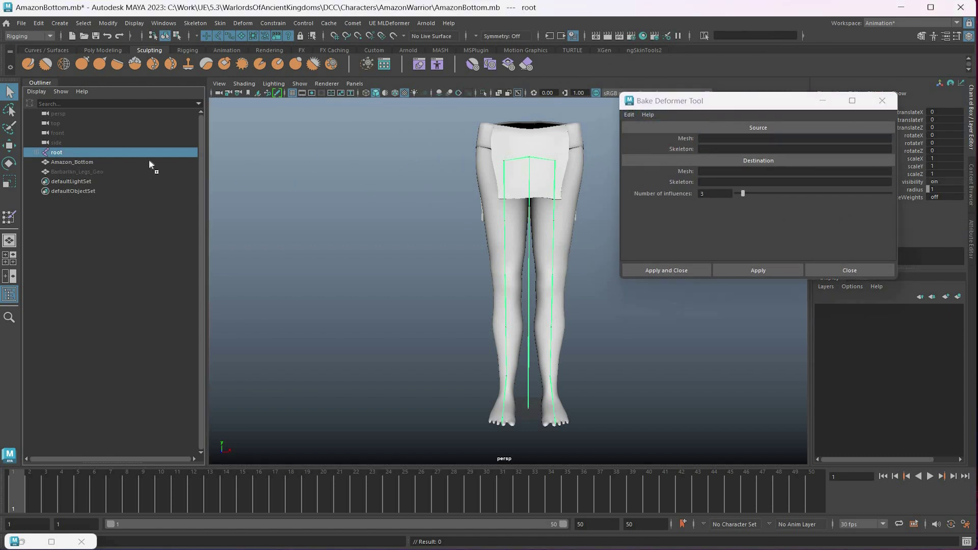
pyautogui.moveTo(149, 164); pyautogui.dragTo(707, 187, button='middle')
pyautogui.moveTo(86, 161); pyautogui.dragTo(705, 136, button='middle')
pyautogui.moveTo(76, 161); pyautogui.dragTo(557, 169, button='middle')
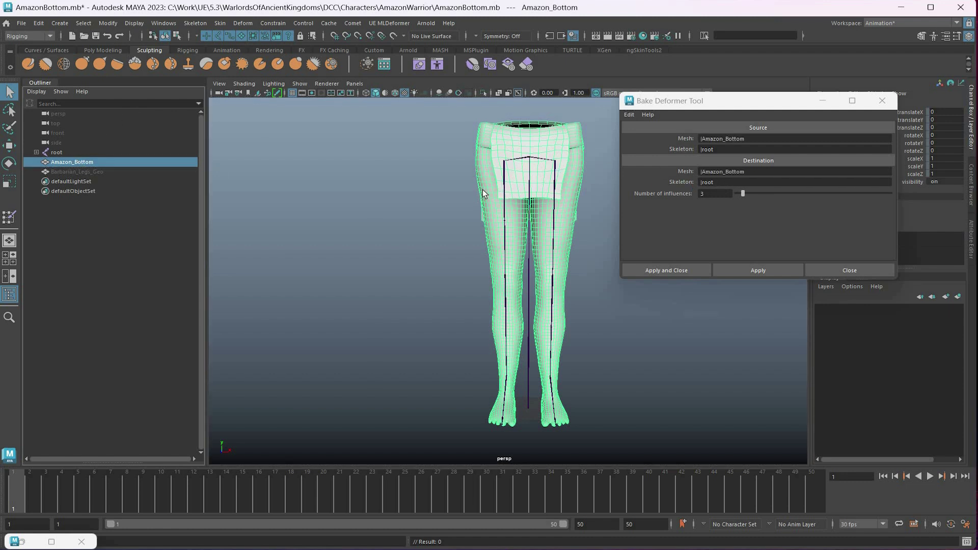
pyautogui.hotkey('ctrl', 'z')
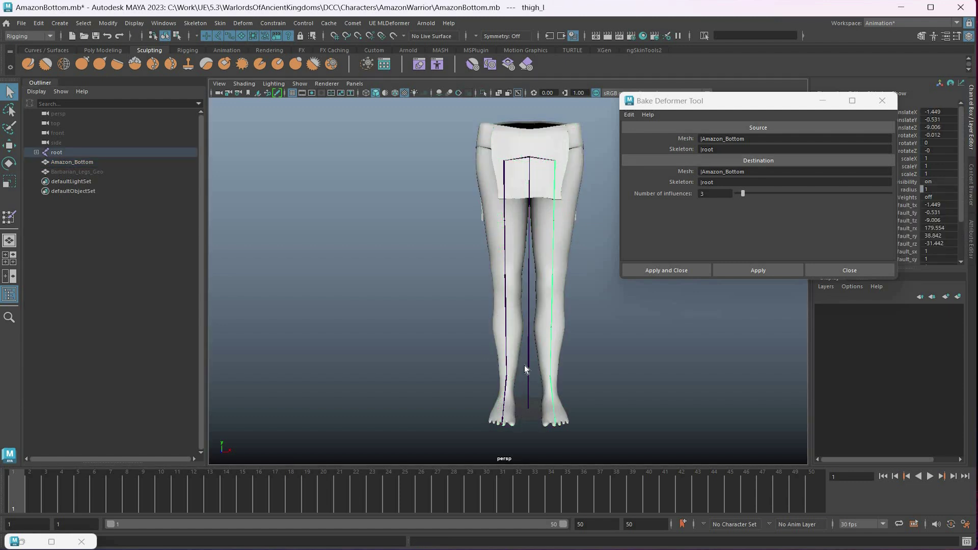
# Return the skinned Amazon_Bottom mesh to its bind pose
pyautogui.click(525, 240)
pyautogui.click(220, 23)
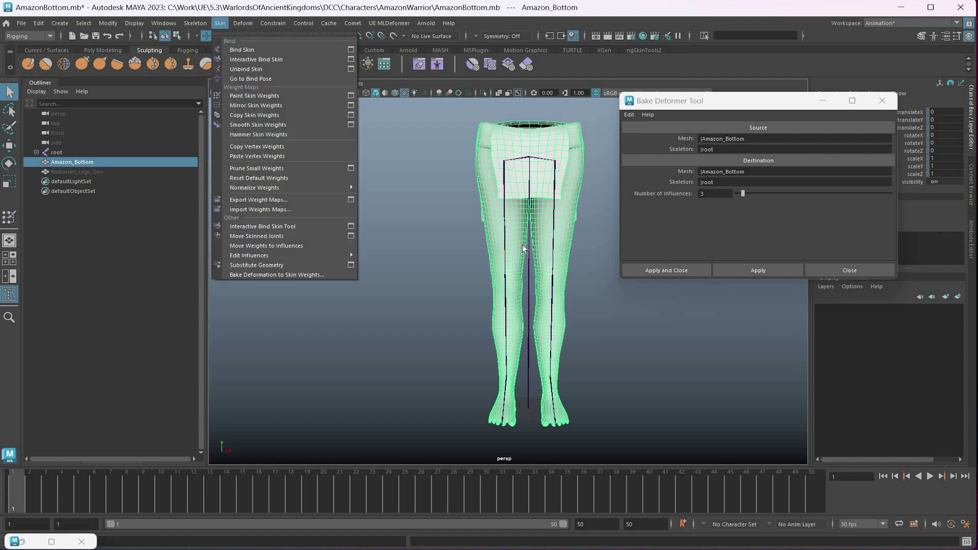
pyautogui.press('Return')
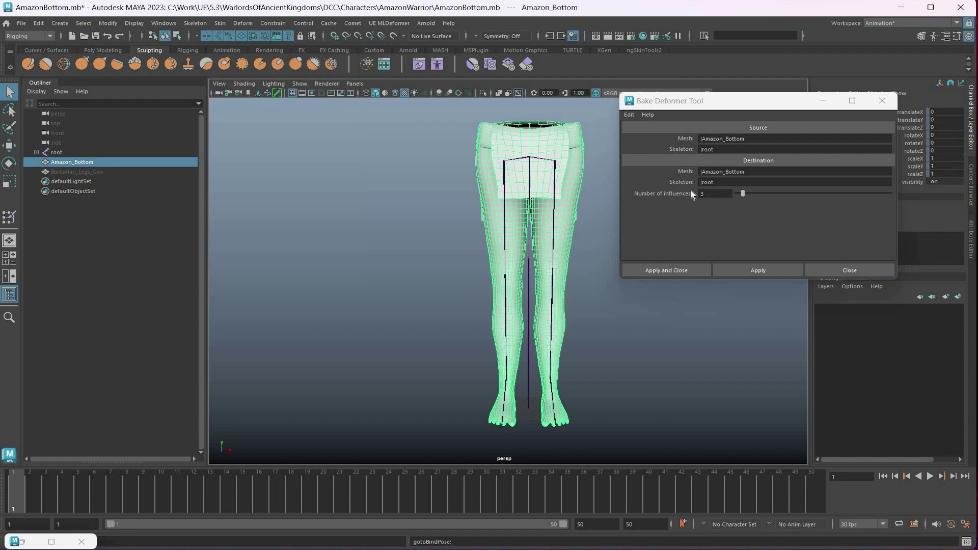
# Set the number of influences to 8 and bake the deformation of Amazon_Bottom into its skin weights, closing the tool
pyautogui.doubleClick(706, 193)
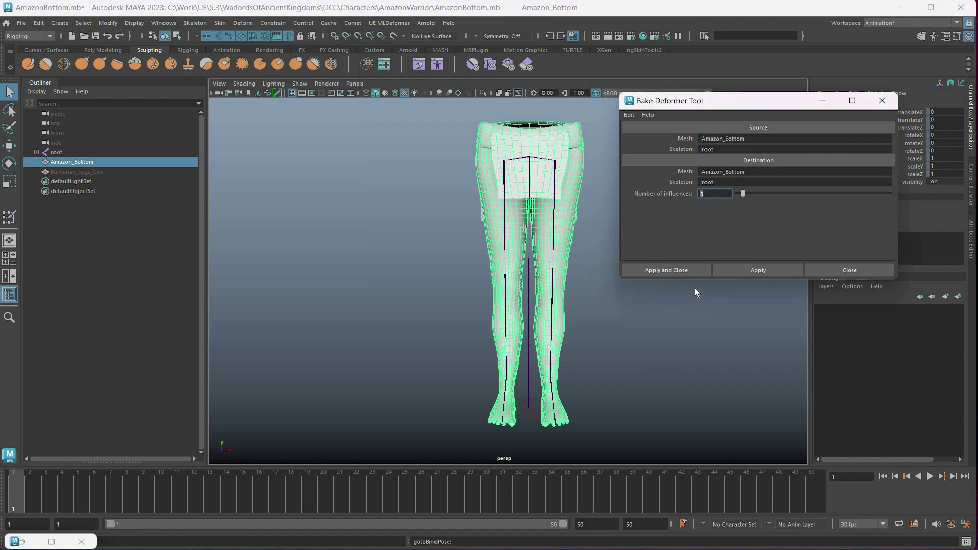
pyautogui.write('8')
pyautogui.click(586, 207)
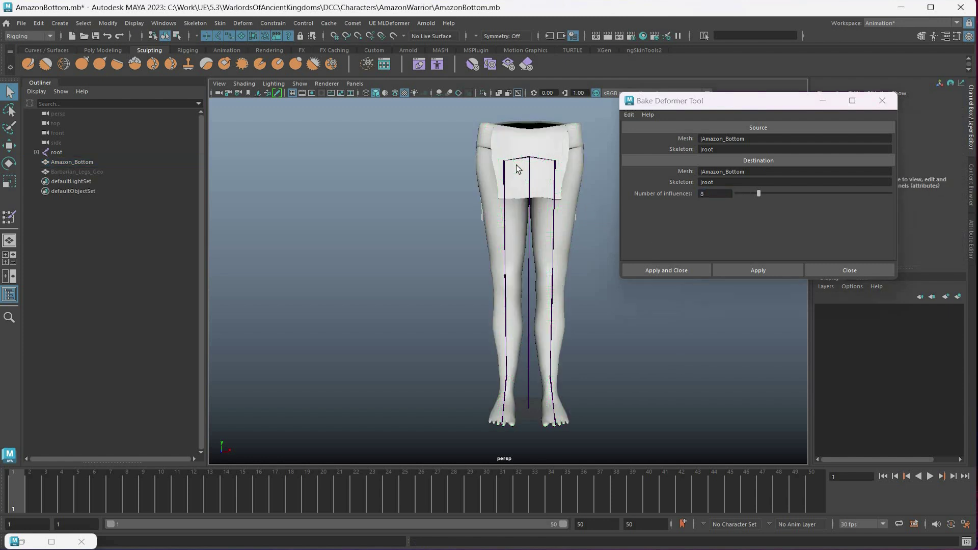
pyautogui.click(534, 179)
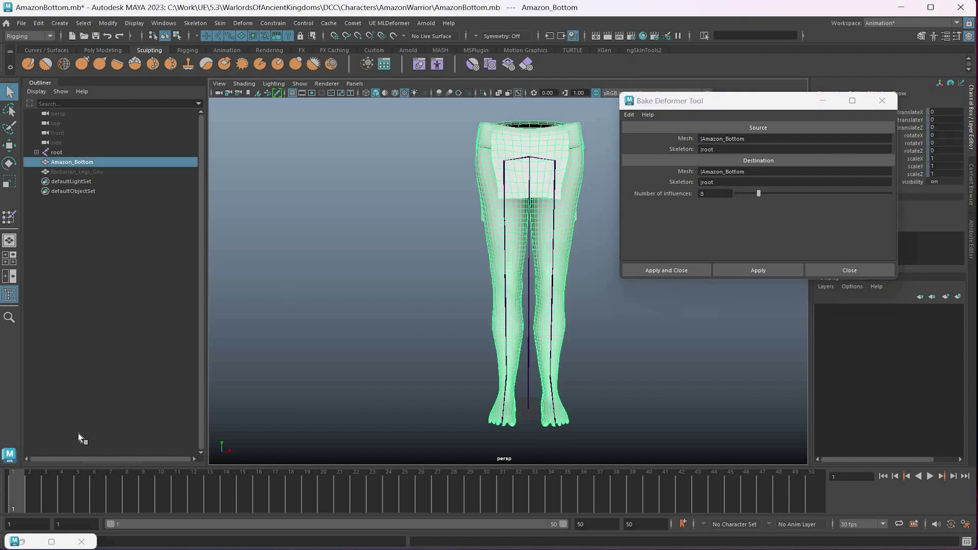
pyautogui.click(504, 275)
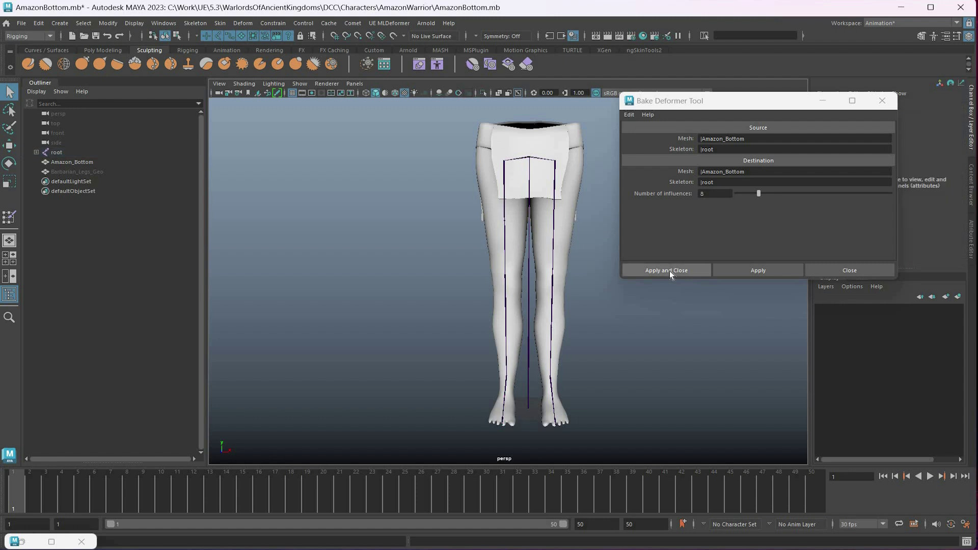
pyautogui.click(669, 271)
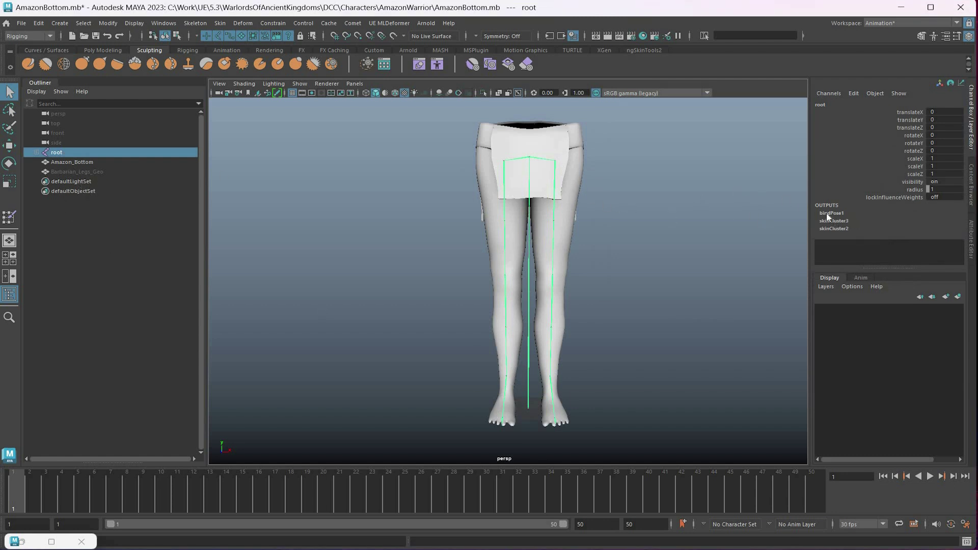
# Import the AN_BarbarianLegs.fbx animation from the Barbarian Export folder and hide the Barbarian_Legs_Geo mesh
pyautogui.click(551, 142)
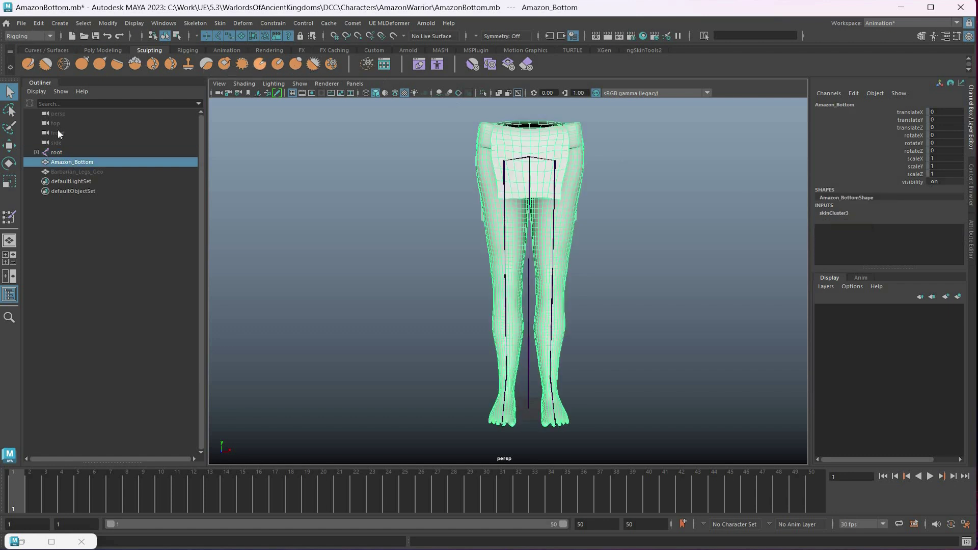
pyautogui.click(20, 24)
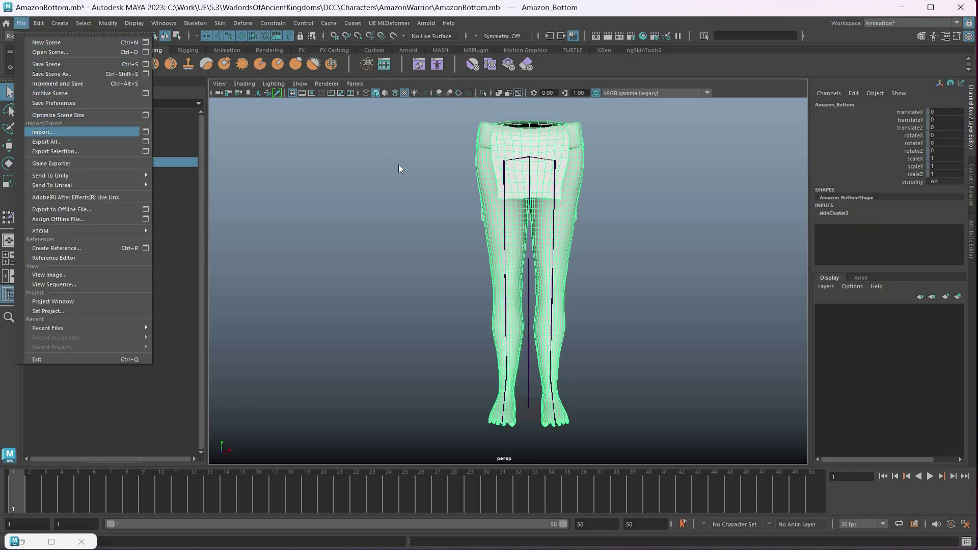
pyautogui.click(57, 132)
pyautogui.press('Return')
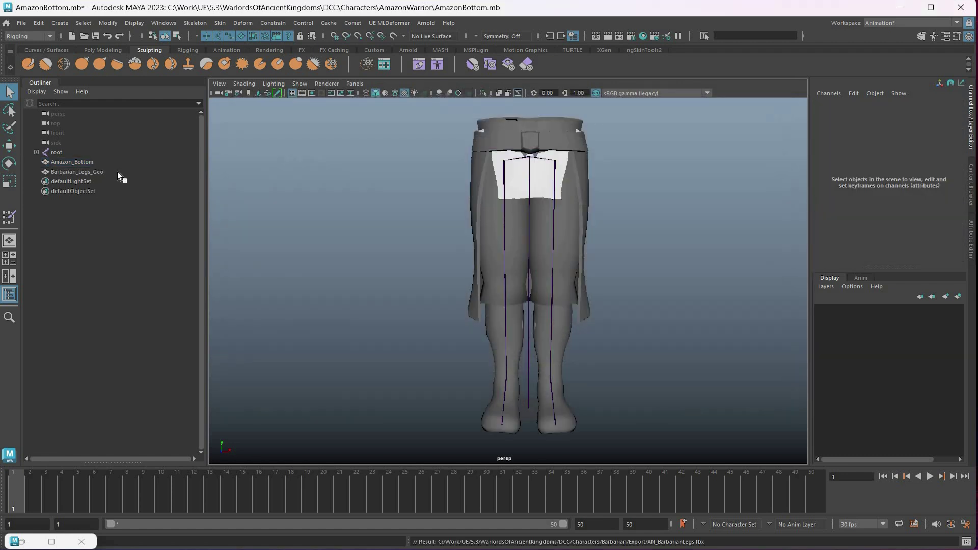
pyautogui.click(77, 172)
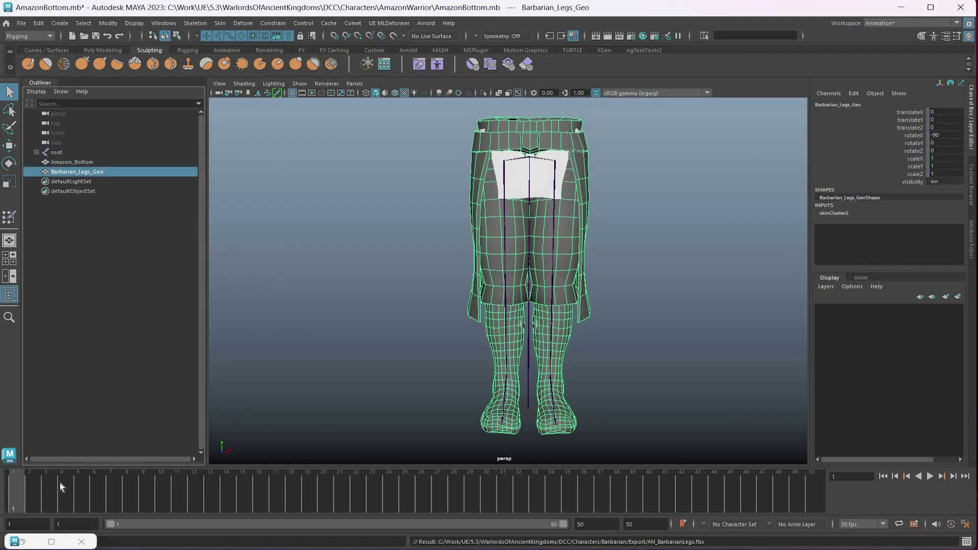
pyautogui.hotkey('ctrl', 'h')
# Play back the imported animation and examine how the baked Amazon_Bottom mesh deforms from several angles
pyautogui.hotkey('alt', 'v')
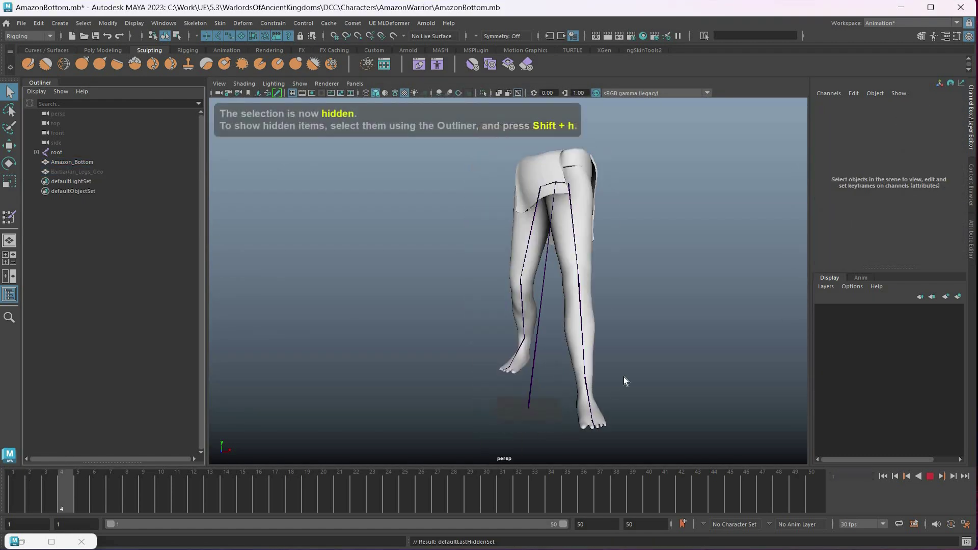
pyautogui.hotkey('alt', 'v')
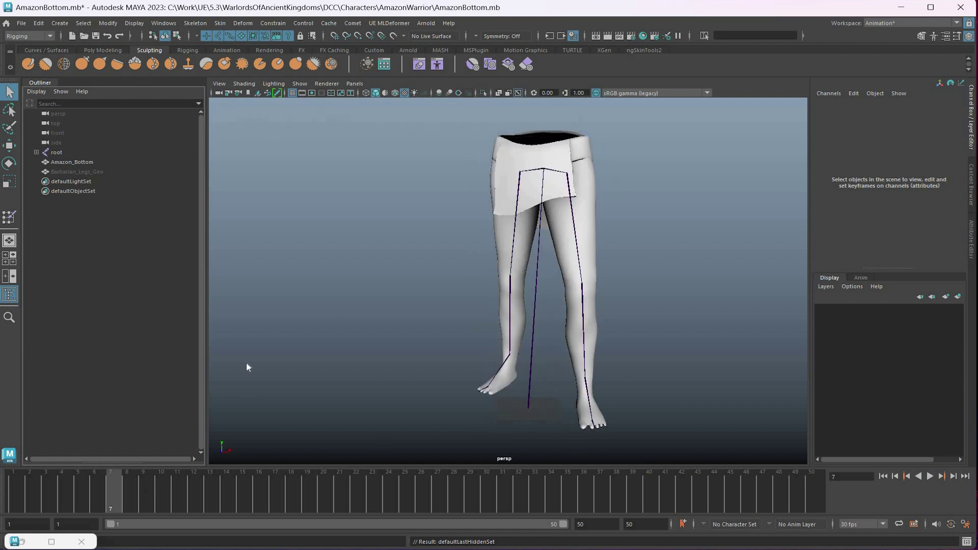
pyautogui.press('super')
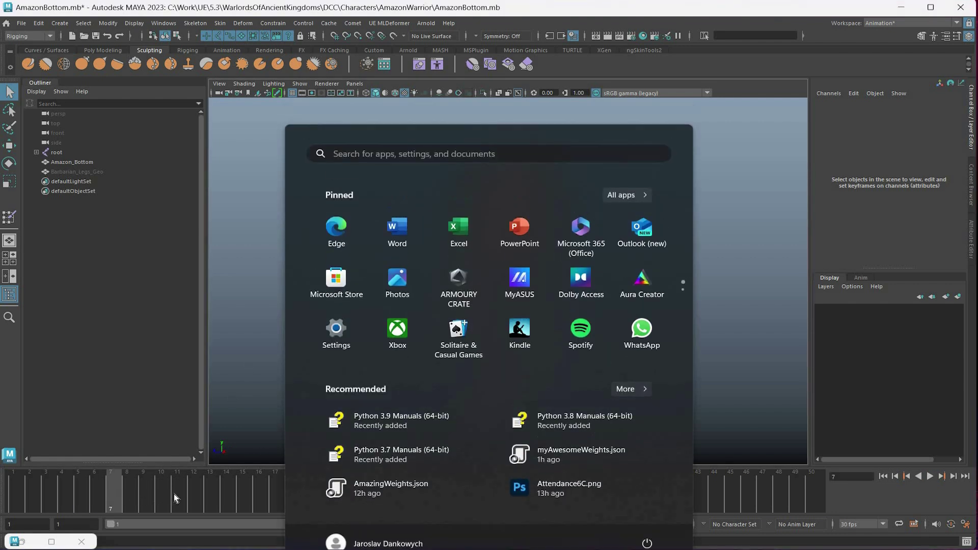
pyautogui.press('super')
pyautogui.hotkey('alt', 'v')
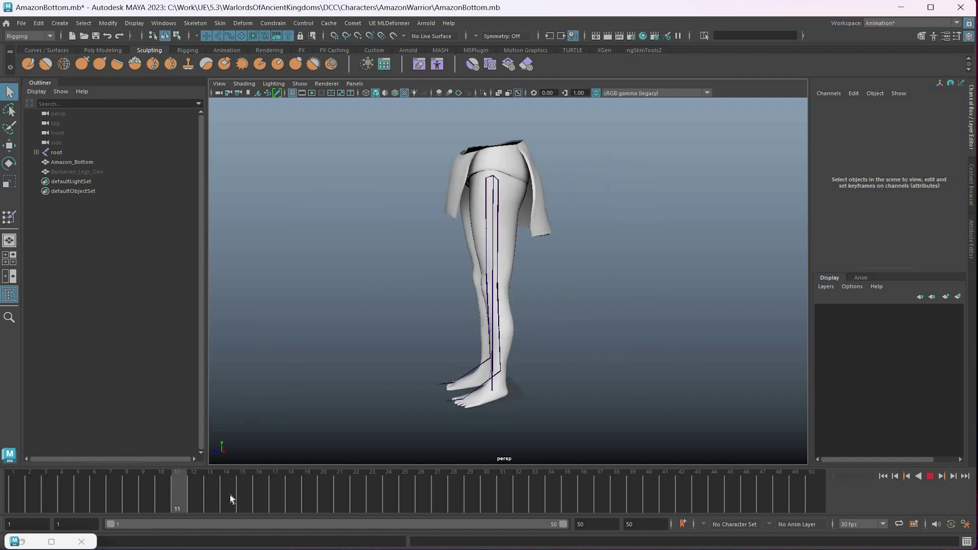